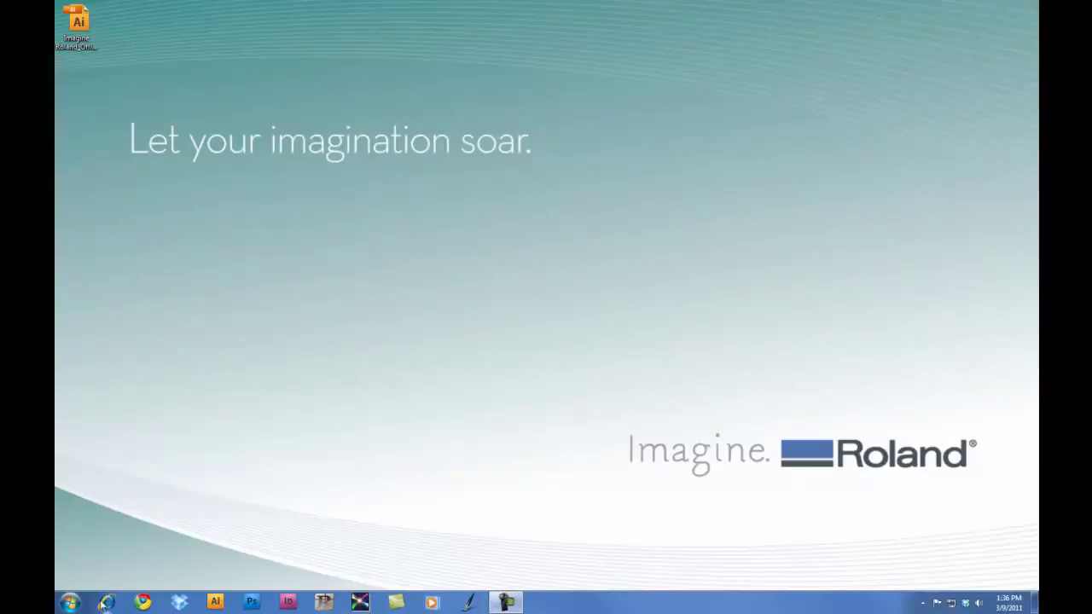
- Launch Roland EngraveStudio from its folder in the Start menu's All Programs list
{"action": "left_click", "coordinate": [70, 602]}
{"action": "left_click", "coordinate": [77, 551]}
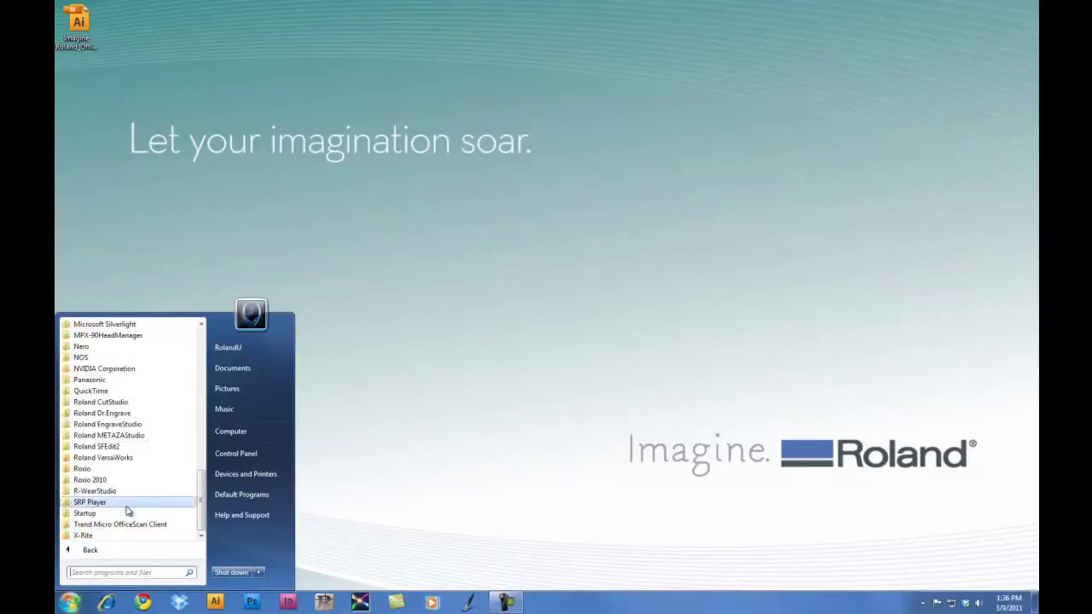
{"action": "left_click", "coordinate": [124, 424]}
{"action": "left_click", "coordinate": [124, 450]}
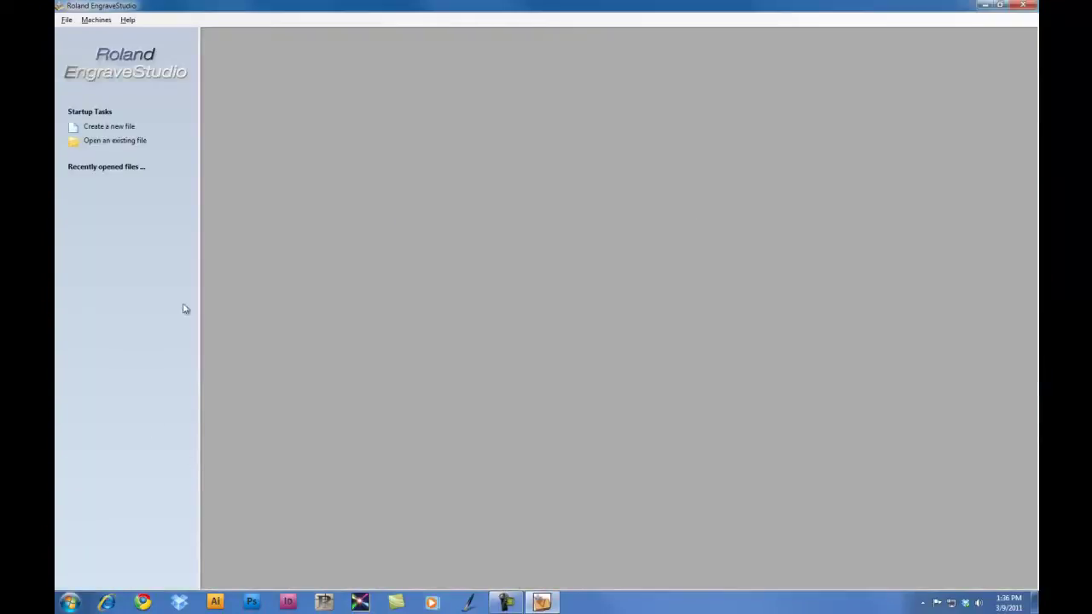
- Keep the EGX-350 as the target machine and create a new blank file
{"action": "left_click", "coordinate": [91, 20]}
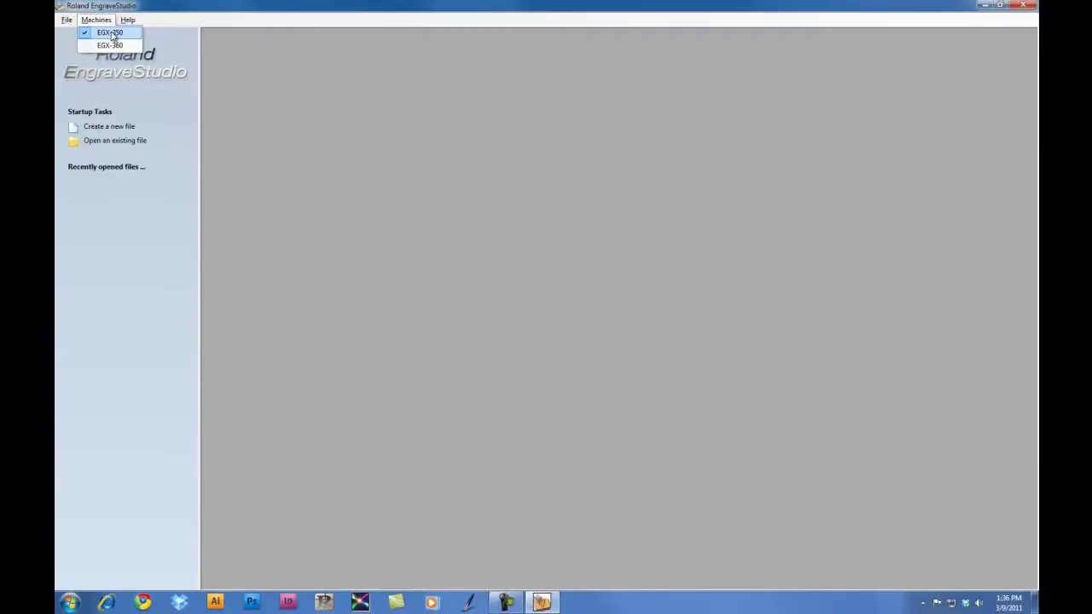
{"action": "left_click", "coordinate": [111, 33]}
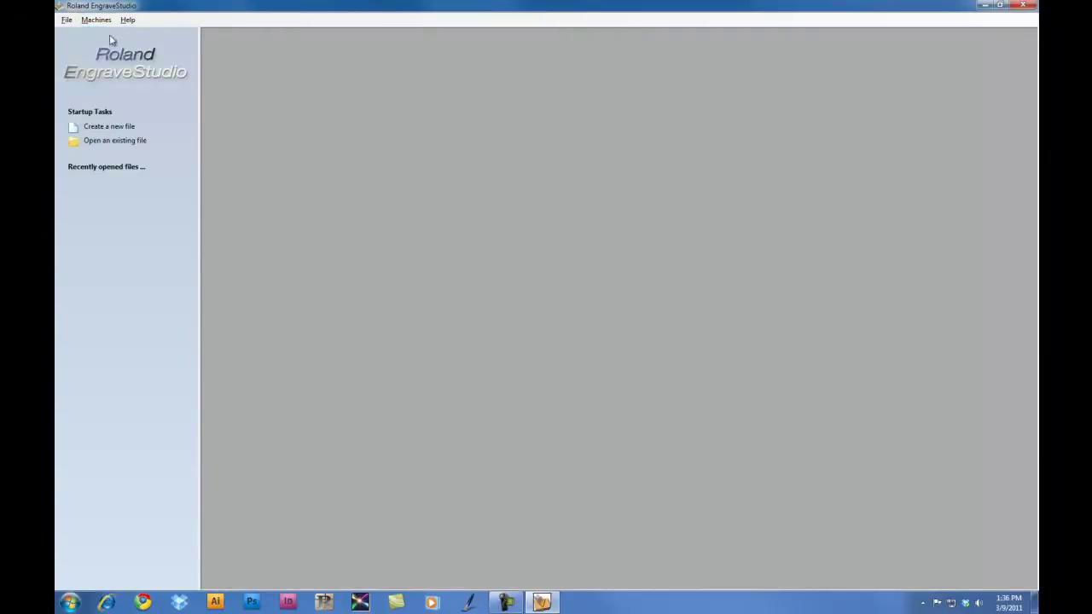
{"action": "left_click", "coordinate": [109, 127]}
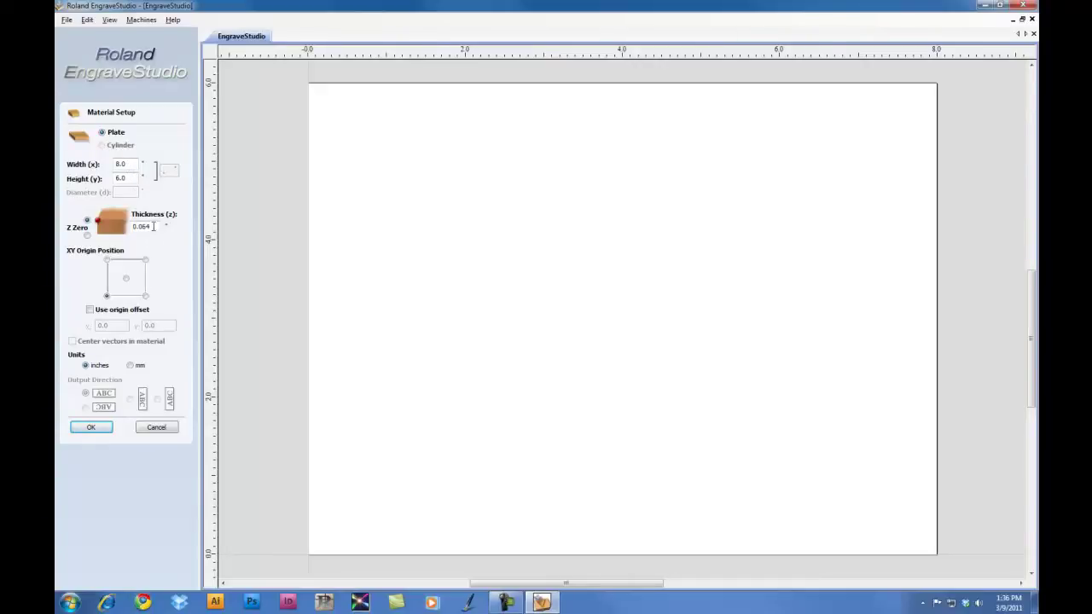
- Confirm an 8.0 × 6.0 inch plate material, 0.064 inches thick
{"action": "left_click_drag", "start_coordinate": [153, 227], "coordinate": [119, 227]}
{"action": "left_click", "coordinate": [95, 428]}
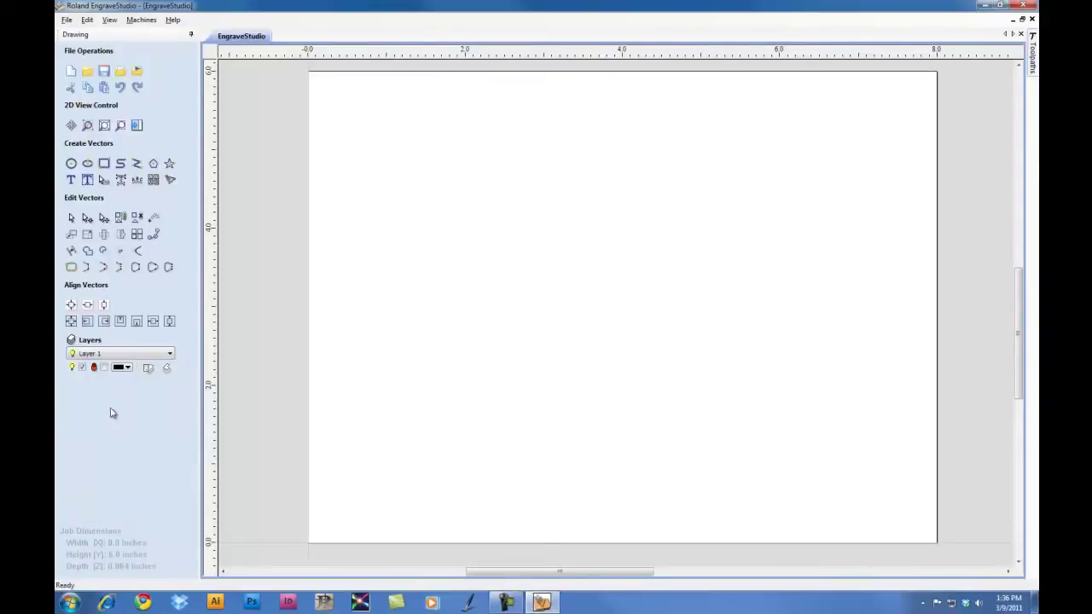
- Import 'Imagine Roland_Official Stacked_clean.ai' from the Desktop onto the plate
{"action": "left_click", "coordinate": [66, 19]}
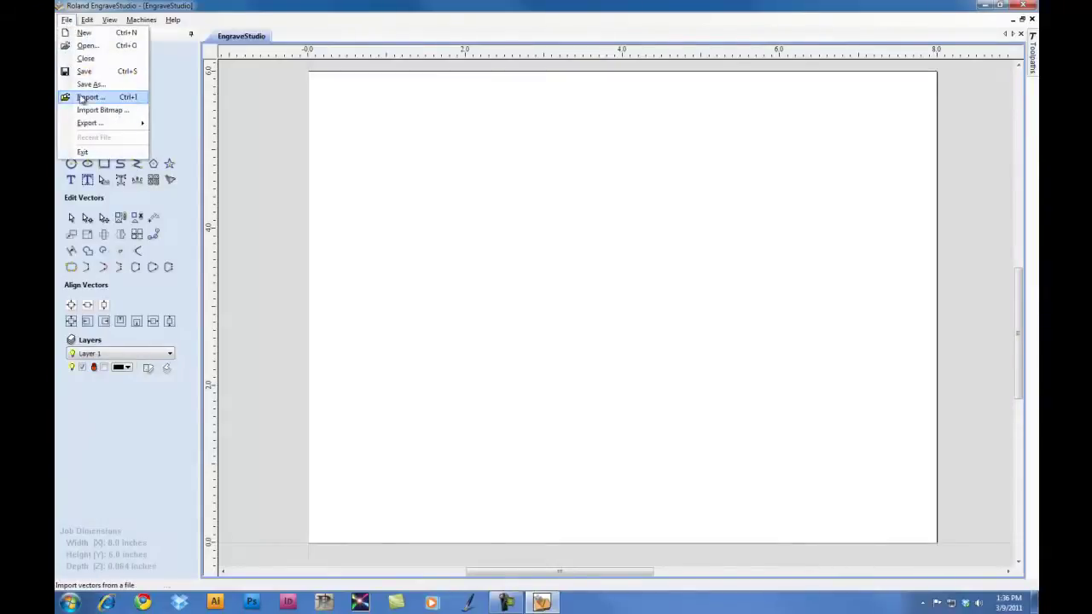
{"action": "left_click", "coordinate": [82, 98]}
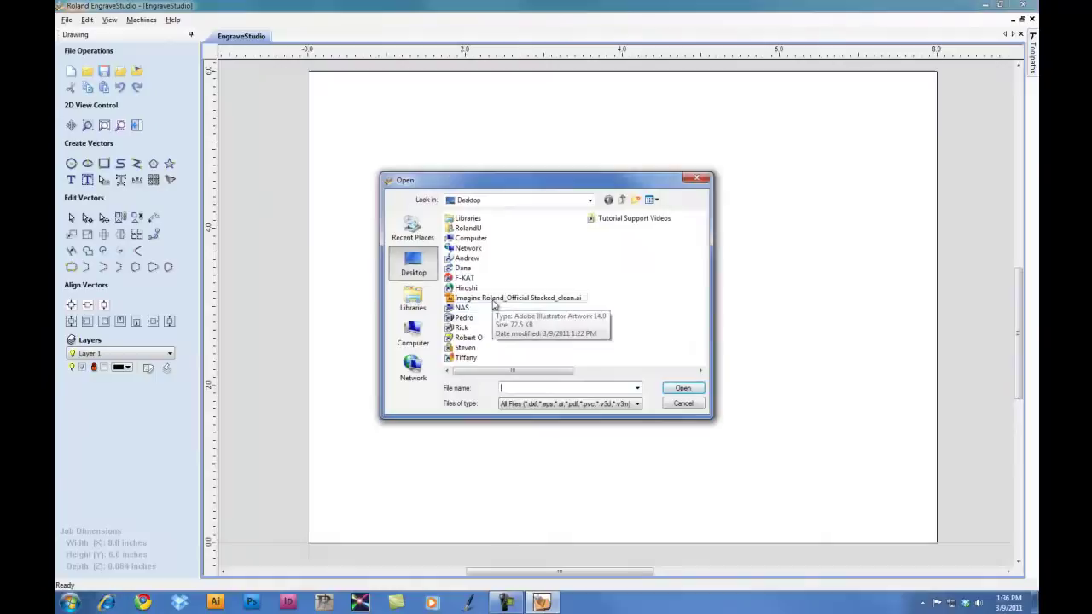
{"action": "double_click", "coordinate": [483, 298]}
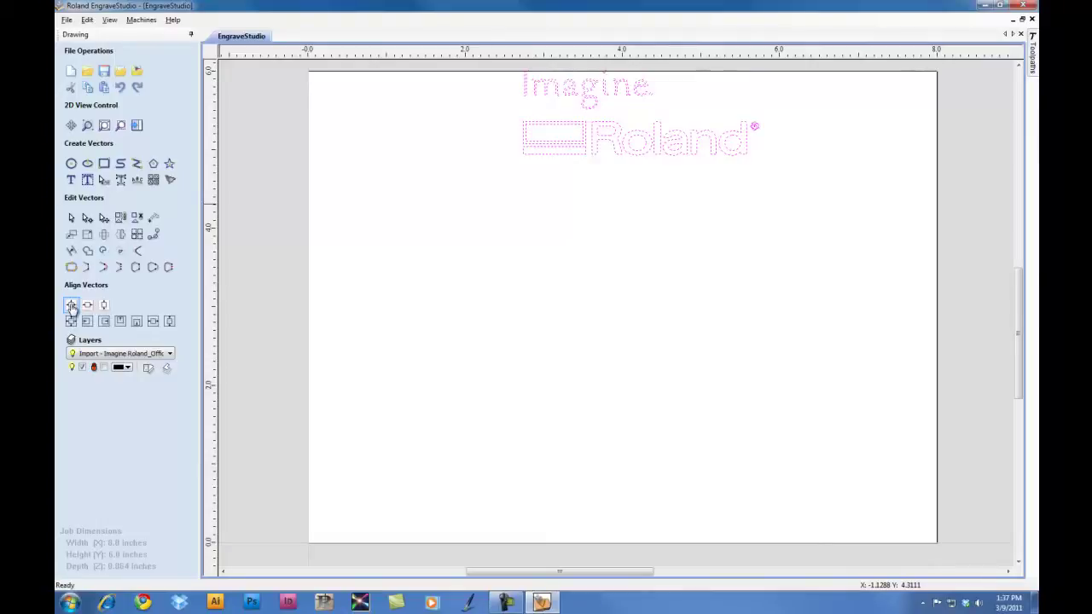
- Centre the Imagine Roland logo on the plate and scale it up to about 5.55 inches wide
{"action": "left_click", "coordinate": [72, 305]}
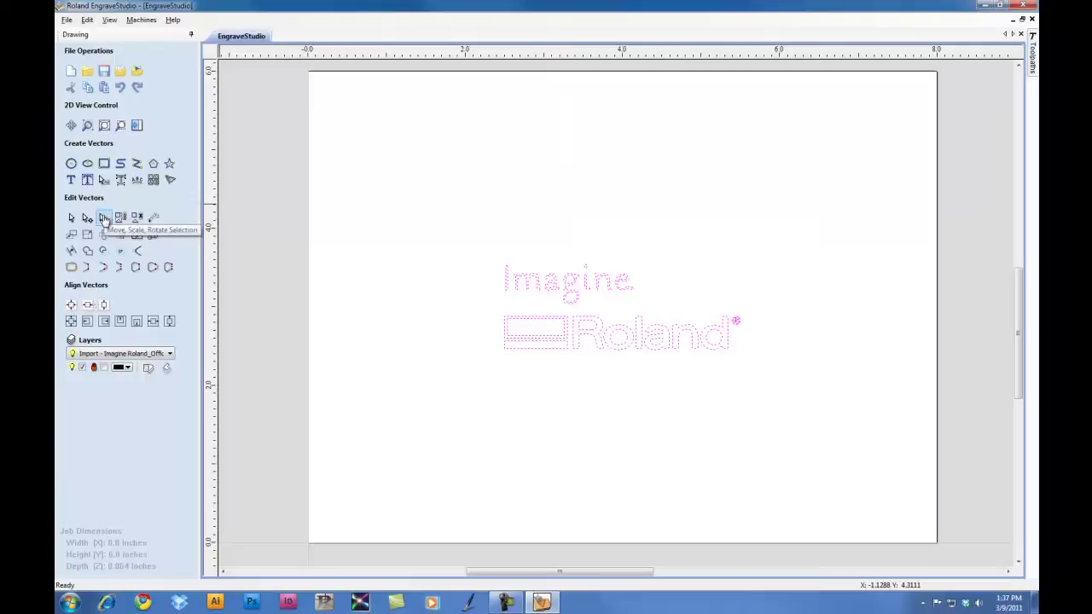
{"action": "left_click", "coordinate": [103, 219]}
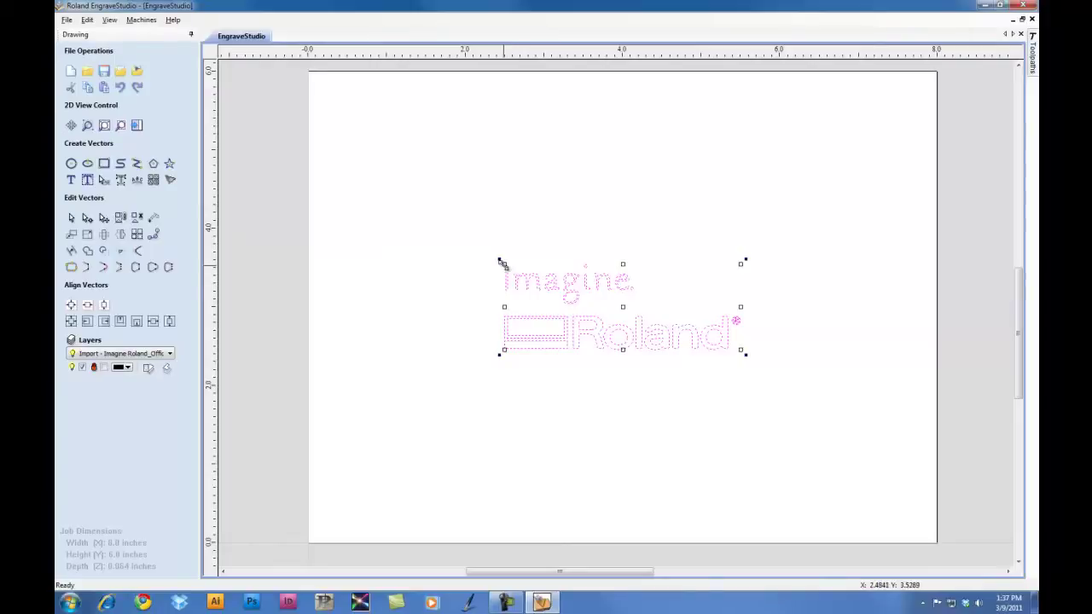
{"action": "left_click", "coordinate": [501, 261]}
{"action": "left_click_drag", "start_coordinate": [504, 265], "coordinate": [424, 228]}
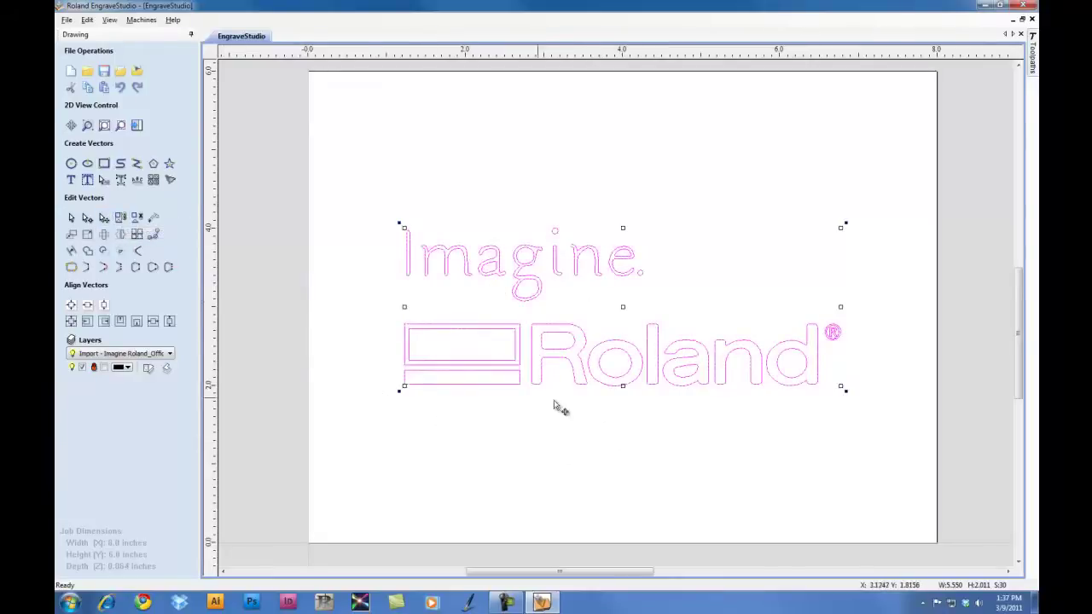
{"action": "left_click", "coordinate": [595, 472]}
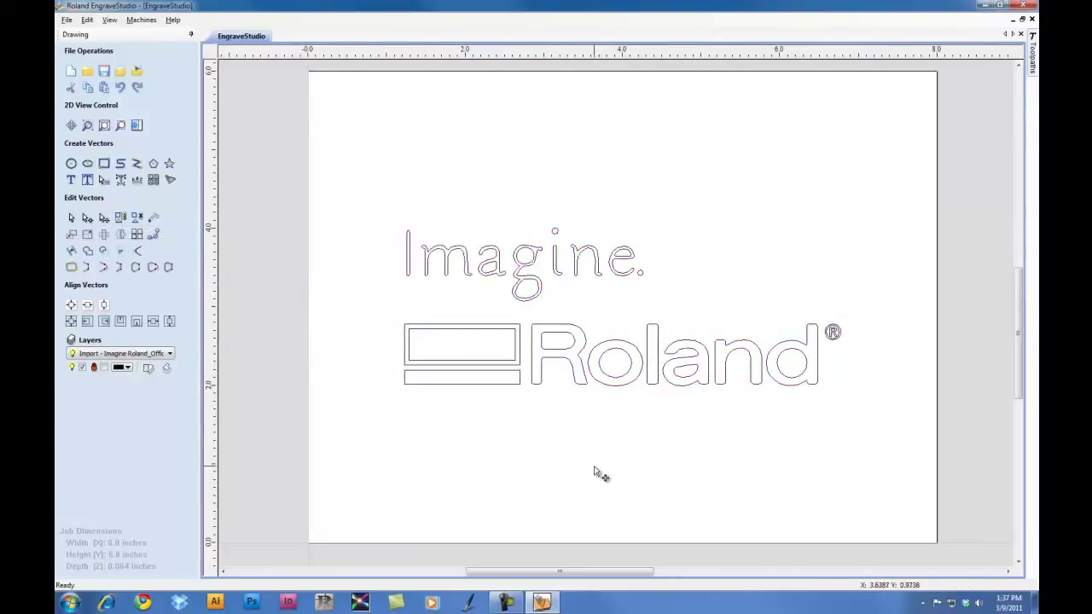
- Draw an ellipse about 7.42 × 3.95 inches around the logo and centre it on the plate
{"action": "left_click", "coordinate": [87, 164]}
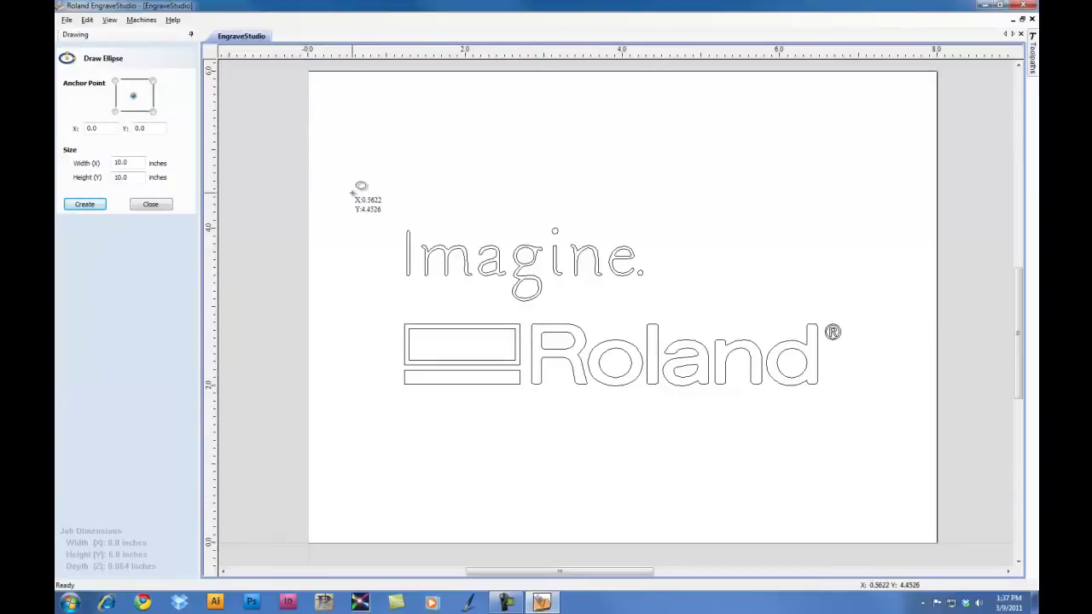
{"action": "left_click_drag", "start_coordinate": [357, 187], "coordinate": [646, 350]}
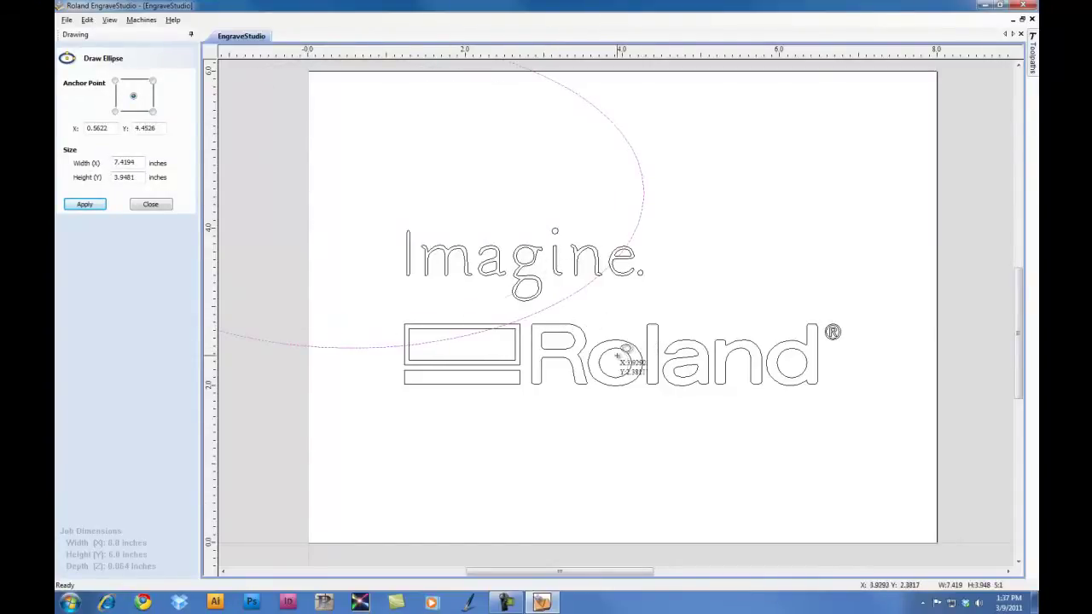
{"action": "left_click", "coordinate": [151, 206]}
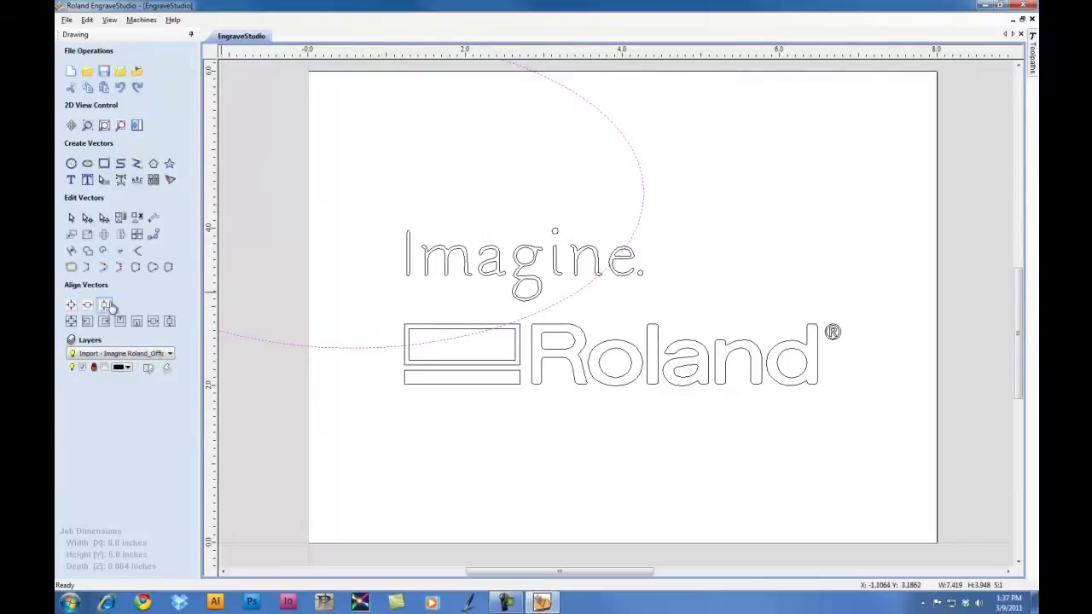
{"action": "left_click", "coordinate": [70, 306]}
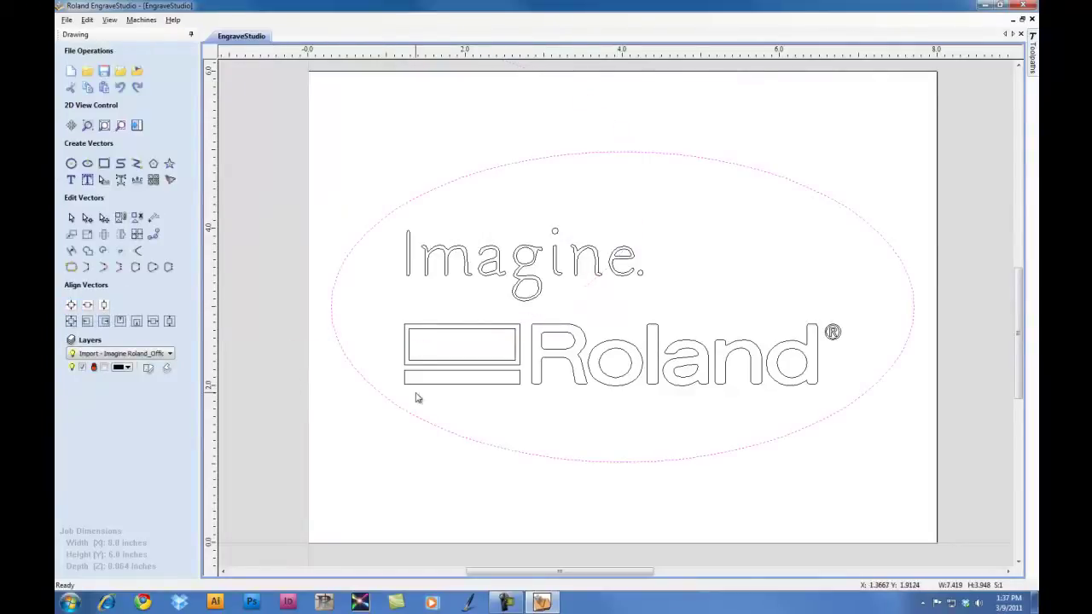
{"action": "left_click", "coordinate": [334, 293]}
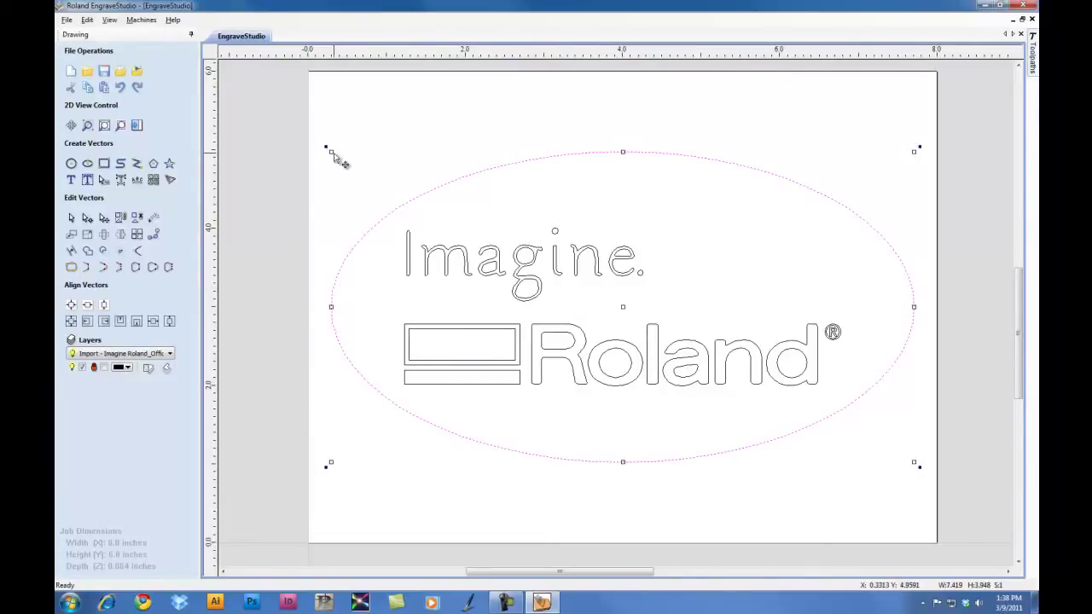
- Enlarge the oval to about 7.475 × 3.978 inches and deselect it
{"action": "left_click_drag", "start_coordinate": [330, 151], "coordinate": [325, 148]}
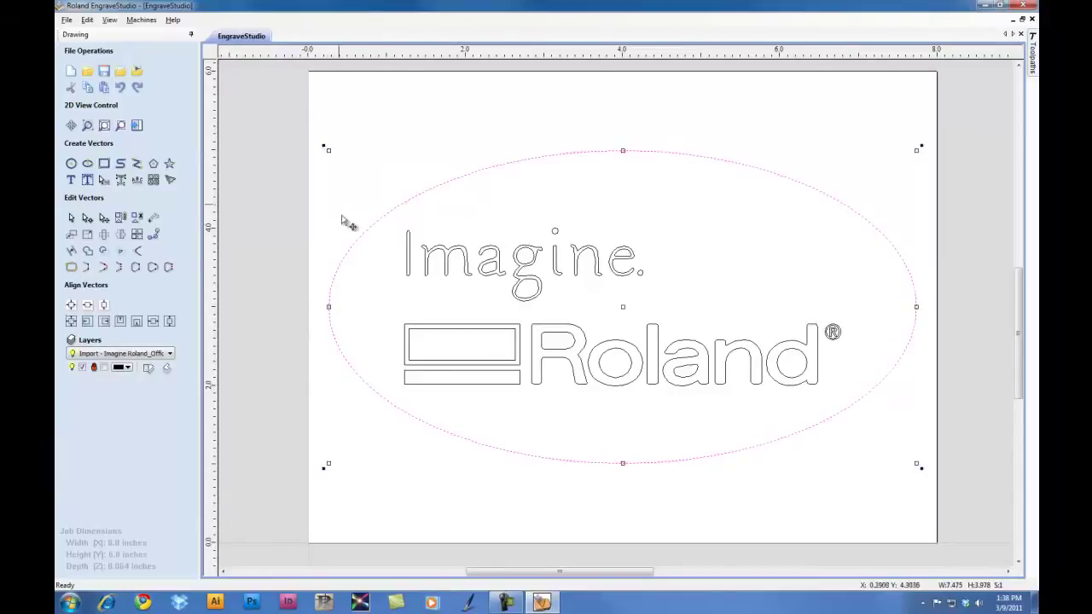
{"action": "left_click", "coordinate": [439, 526]}
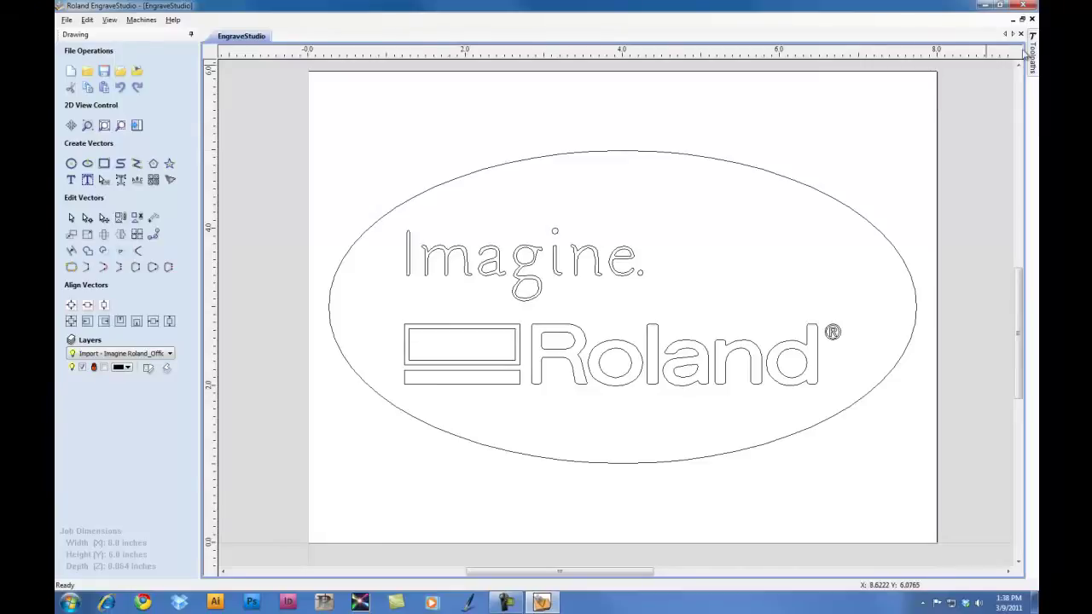
- Pin the Toolpaths panel open and set rapid clearance gap and home Z to 0.125 inches
{"action": "mouse_move", "coordinate": [1033, 53]}
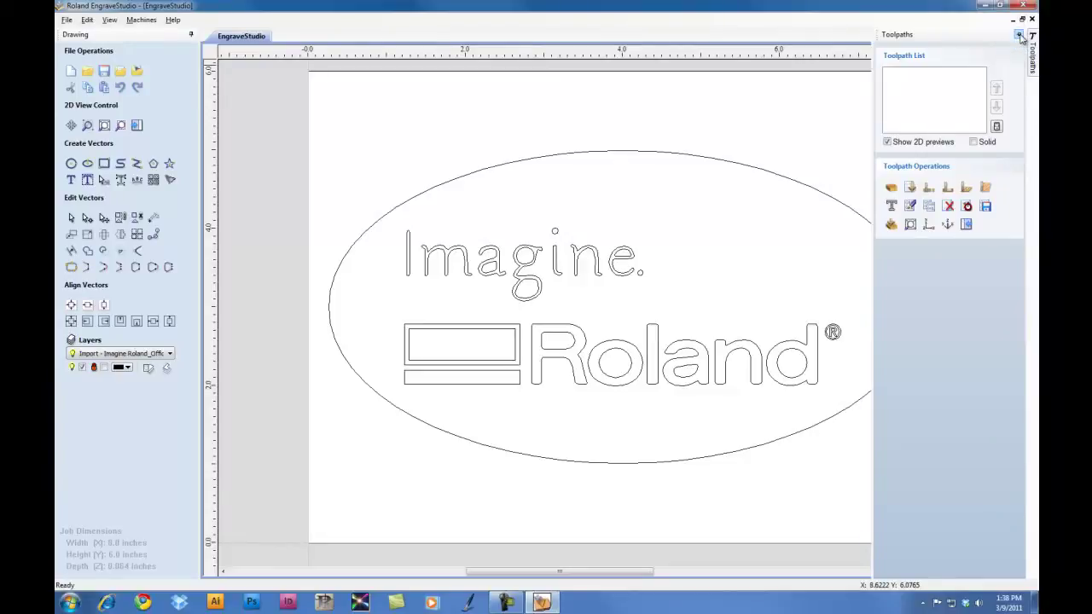
{"action": "left_click", "coordinate": [1020, 36]}
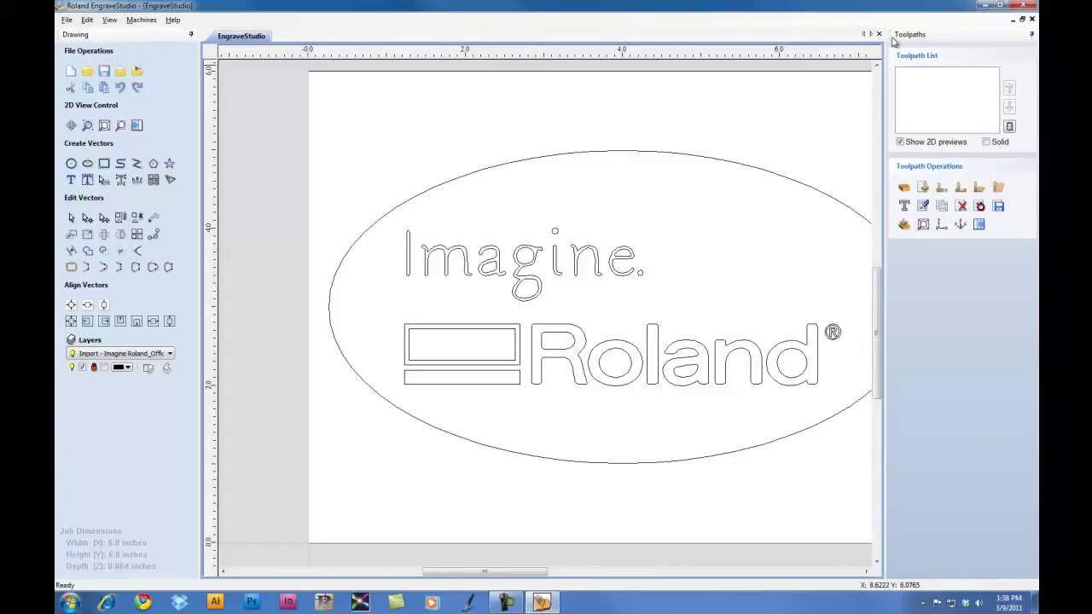
{"action": "left_click", "coordinate": [908, 191]}
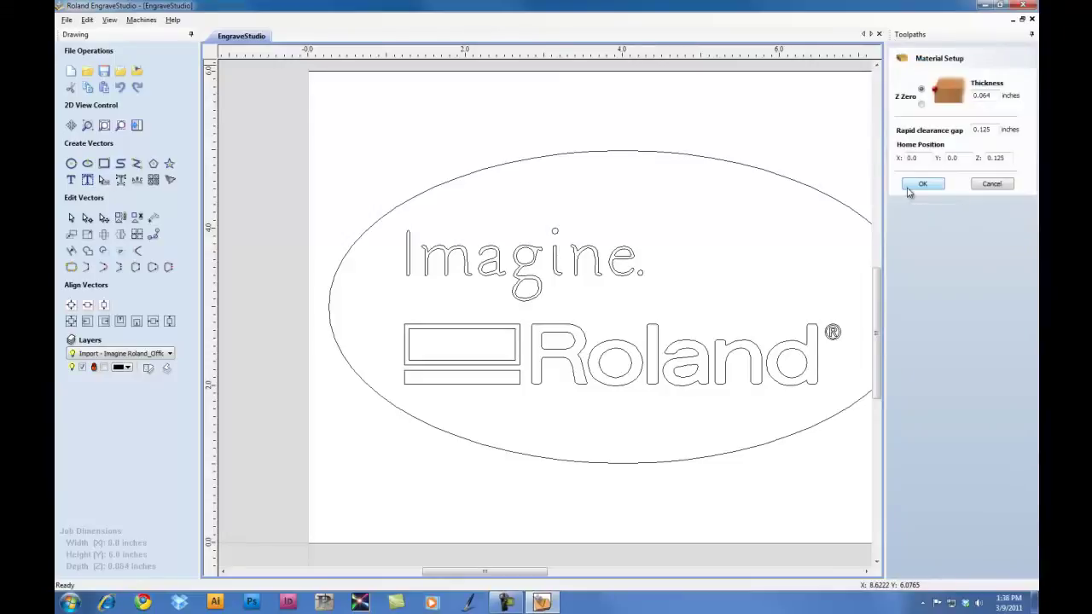
{"action": "left_click_drag", "start_coordinate": [1000, 129], "coordinate": [924, 134]}
{"action": "type", "text": ".125"}
{"action": "left_click_drag", "start_coordinate": [1007, 159], "coordinate": [942, 162]}
{"action": "type", "text": ".125"}
{"action": "left_click", "coordinate": [922, 183]}
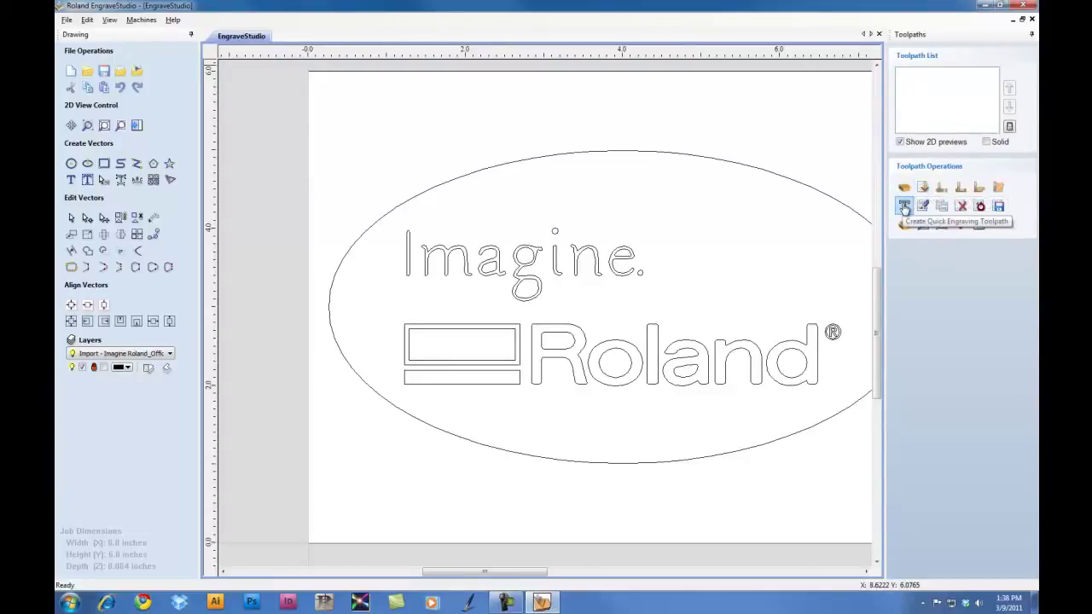
- Start a quick engraving toolpath using the 1/8-inch 30° engrave tool at 40/30 mm/sec feeds, 10000 rpm
{"action": "left_click", "coordinate": [904, 207]}
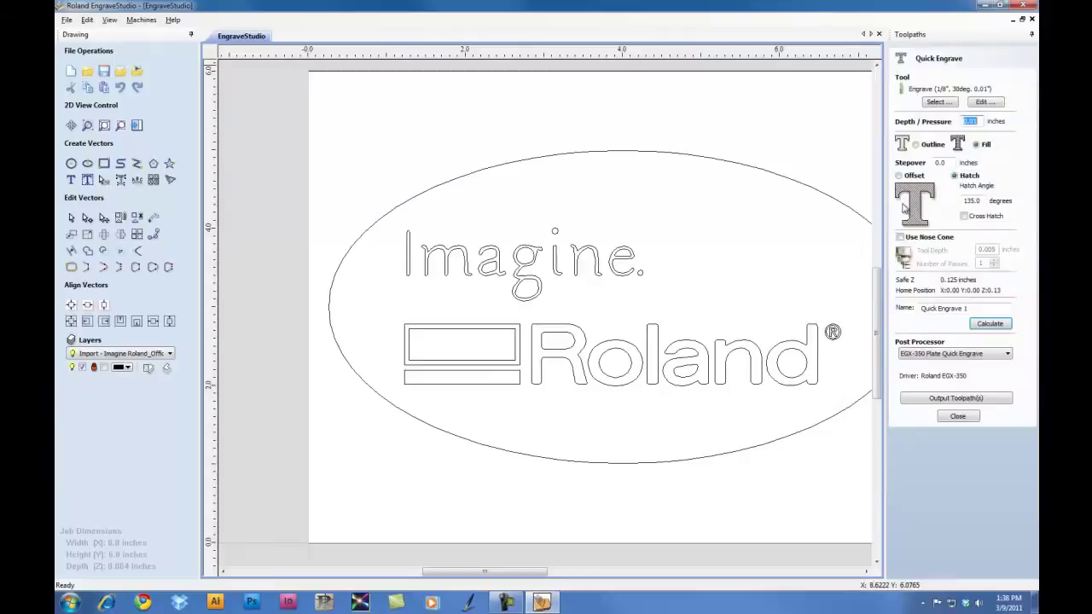
{"action": "left_click", "coordinate": [939, 103]}
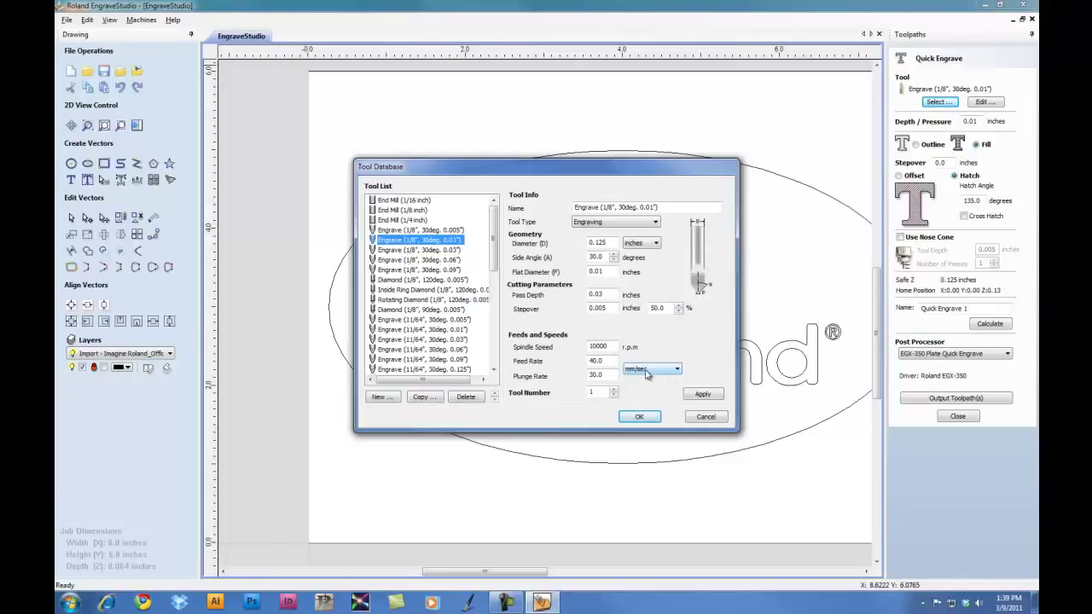
{"action": "left_click", "coordinate": [647, 372]}
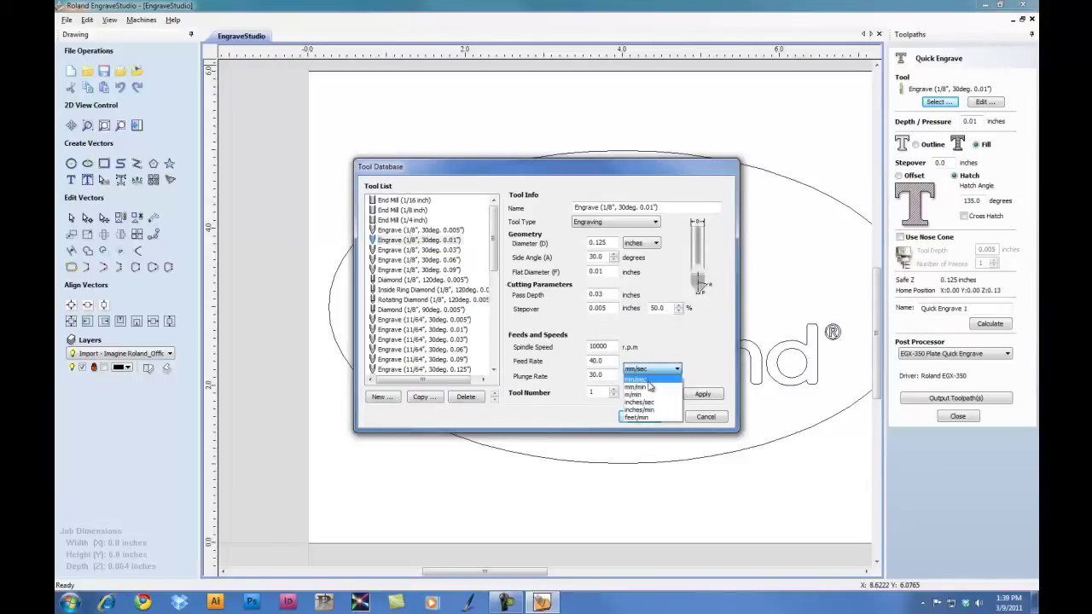
{"action": "left_click", "coordinate": [650, 384]}
{"action": "left_click", "coordinate": [605, 361]}
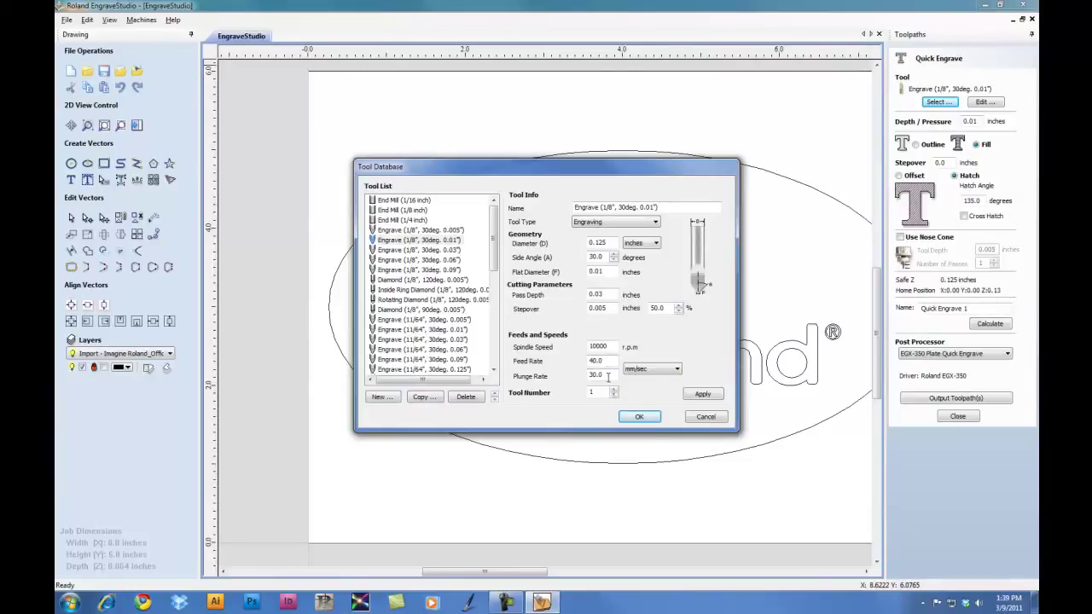
{"action": "left_click", "coordinate": [703, 396]}
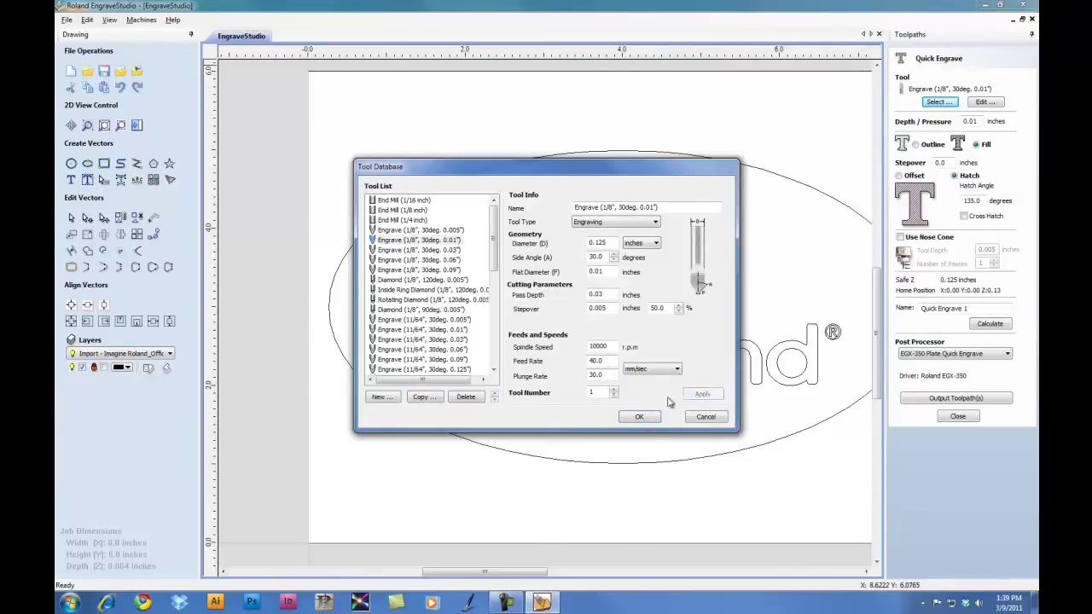
- Accept the engraving tool, select the Imagine Roland artwork and set engraving depth to 0.007 inches
{"action": "left_click", "coordinate": [640, 417]}
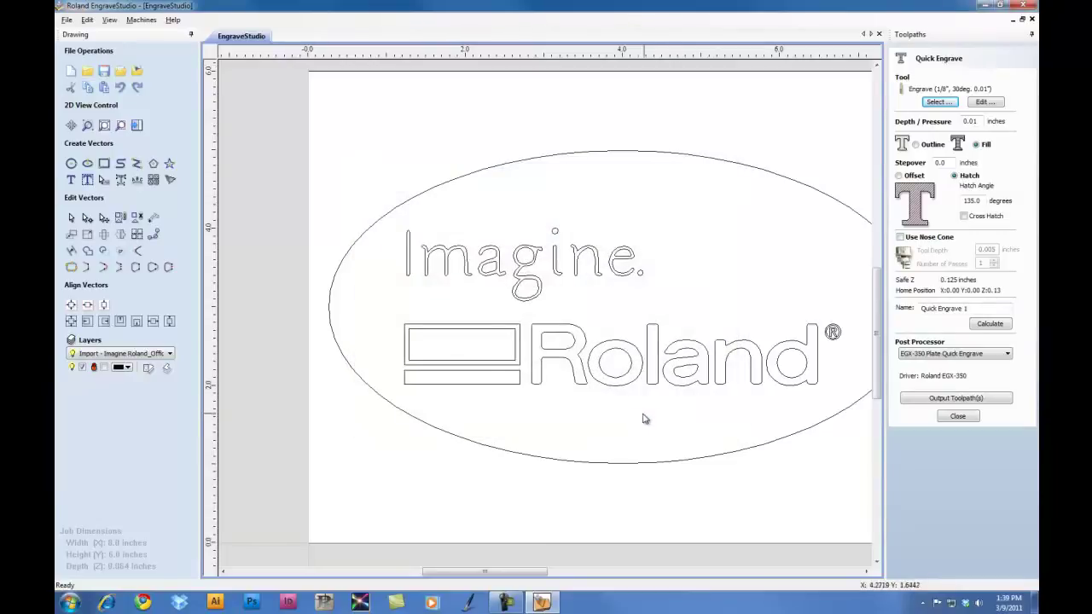
{"action": "left_click", "coordinate": [621, 345]}
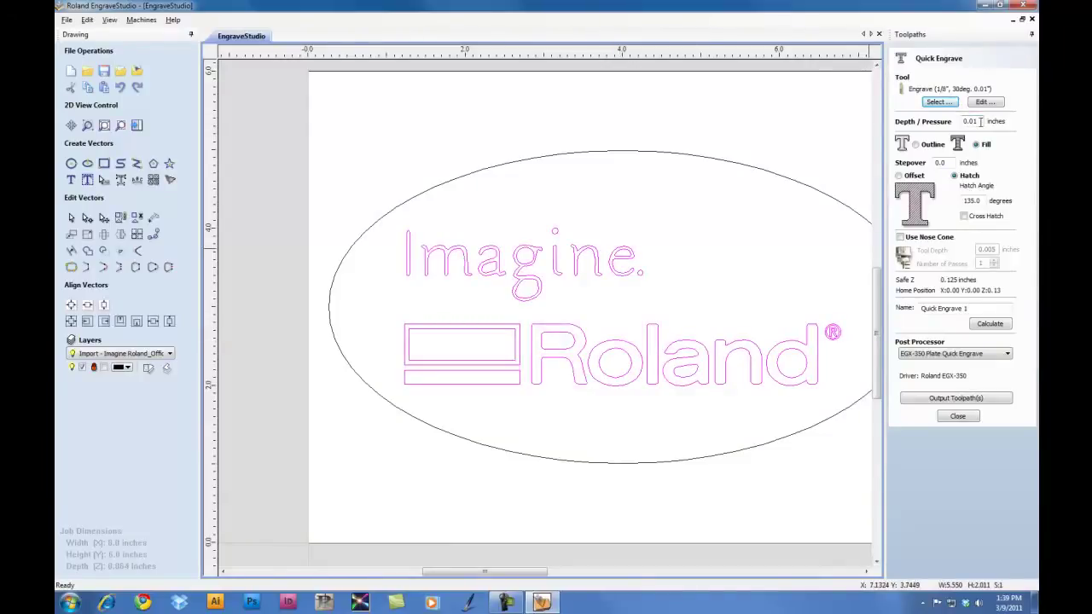
{"action": "left_click_drag", "start_coordinate": [981, 121], "coordinate": [928, 130]}
{"action": "key", "text": "BackSpace"}
{"action": "type", "text": "0.007"}
- Keep the hatch fill angle at 135 degrees and name the toolpath 'Fill'
{"action": "double_click", "coordinate": [983, 200]}
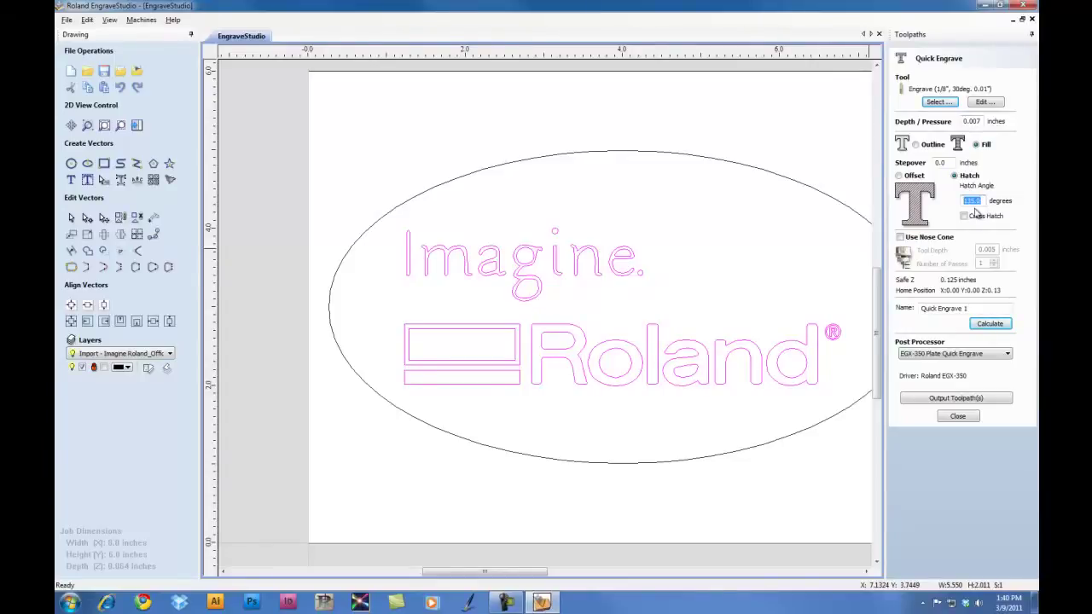
{"action": "left_click", "coordinate": [979, 309]}
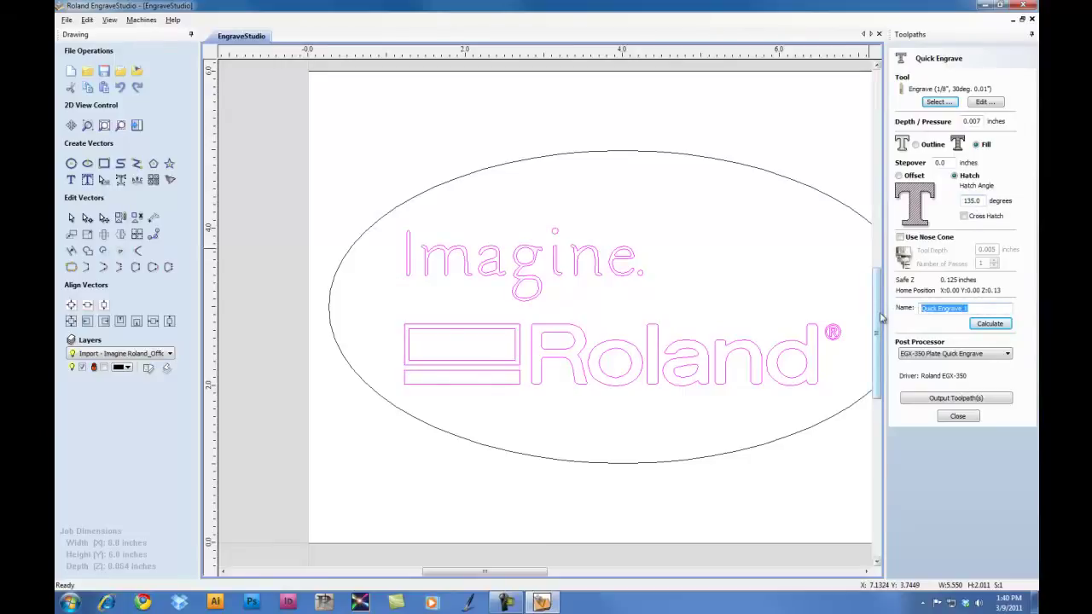
{"action": "type", "text": "Fill"}
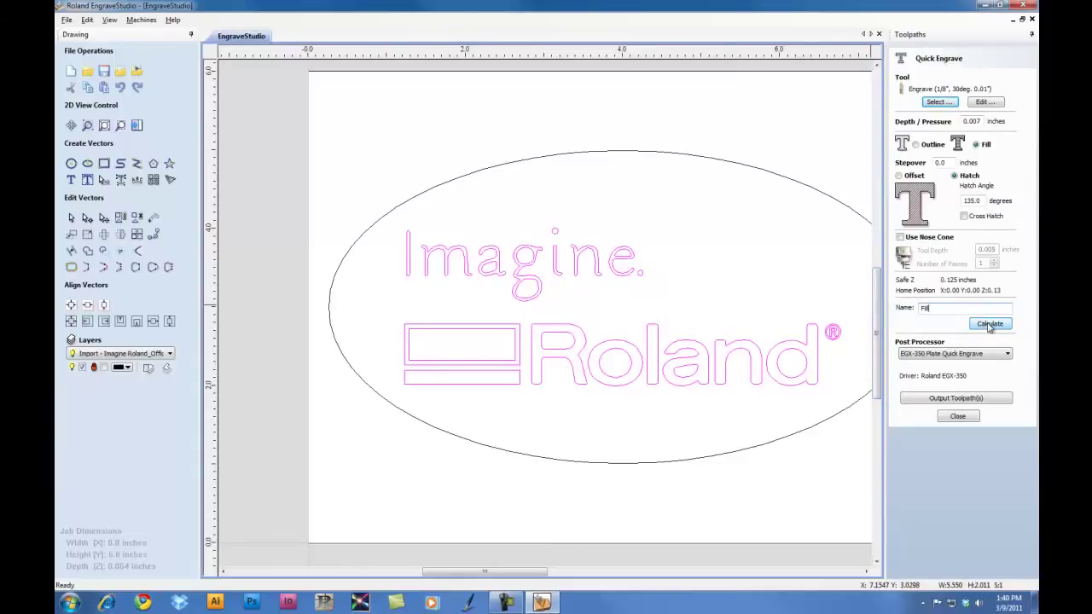
- Calculate the Fill toolpath and zoom in to check the 135-degree hatching in the lettering
{"action": "left_click", "coordinate": [990, 325]}
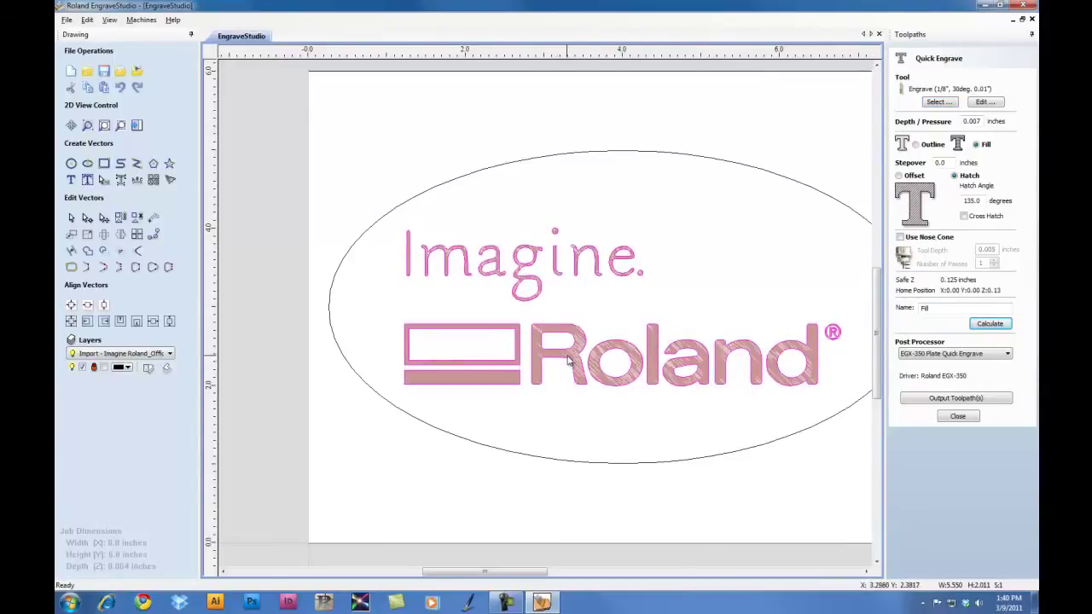
{"action": "scroll", "coordinate": [570, 366], "scroll_direction": "up", "scroll_amount": 1}
{"action": "scroll", "coordinate": [572, 363], "scroll_direction": "up", "scroll_amount": 3}
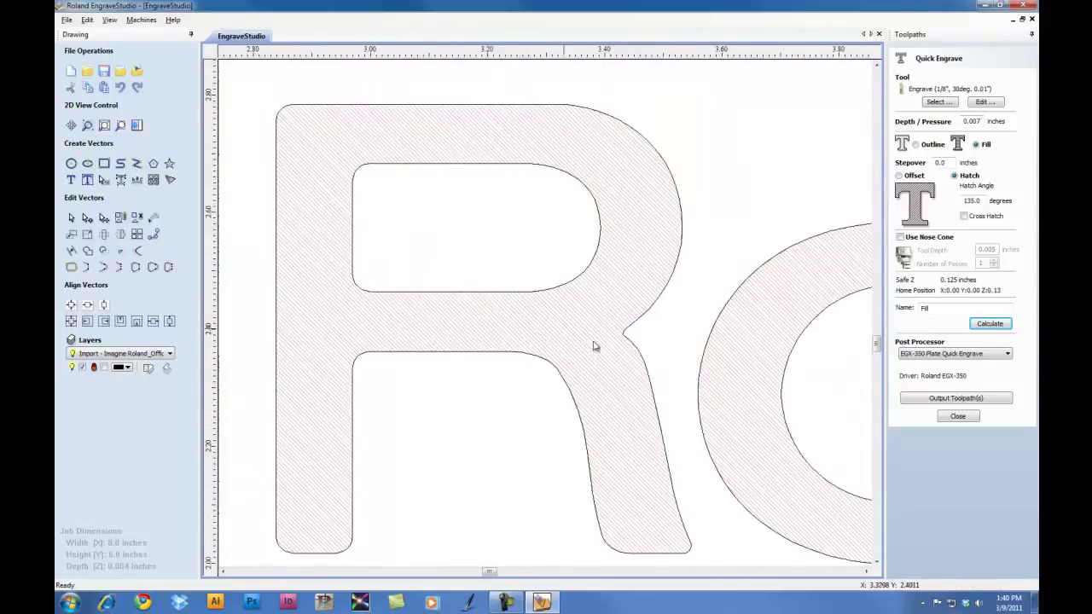
{"action": "scroll", "coordinate": [646, 358], "scroll_direction": "down", "scroll_amount": 3}
{"action": "scroll", "coordinate": [646, 359], "scroll_direction": "down", "scroll_amount": 1}
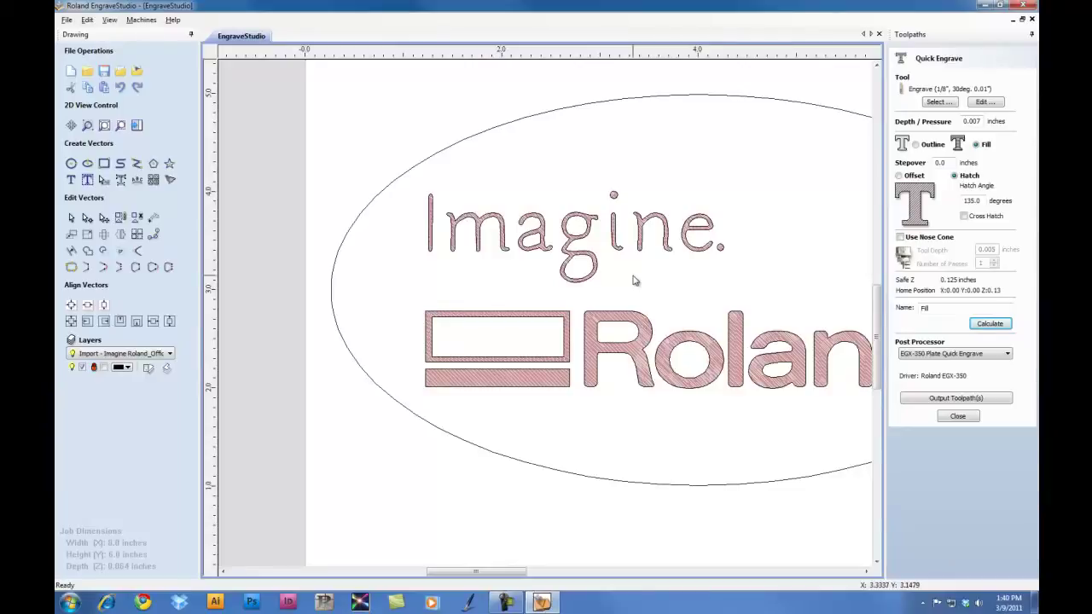
- Select the oval and calculate a 0.066-inch deep Outline toolpath named Cutout
{"action": "left_click", "coordinate": [596, 108]}
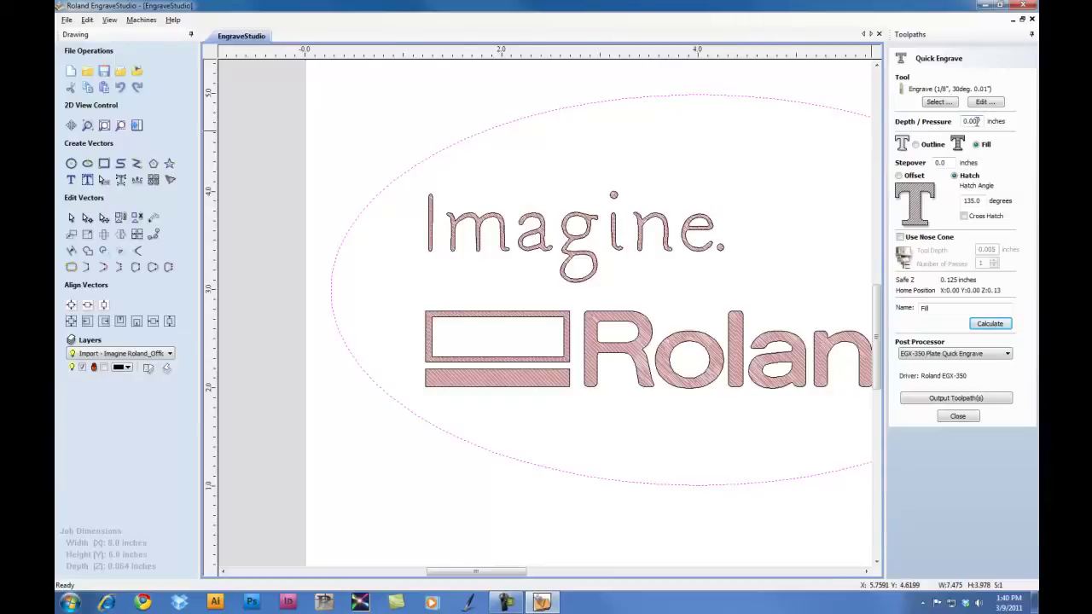
{"action": "left_click_drag", "start_coordinate": [976, 121], "coordinate": [990, 125]}
{"action": "type", "text": "66"}
{"action": "left_click", "coordinate": [916, 146]}
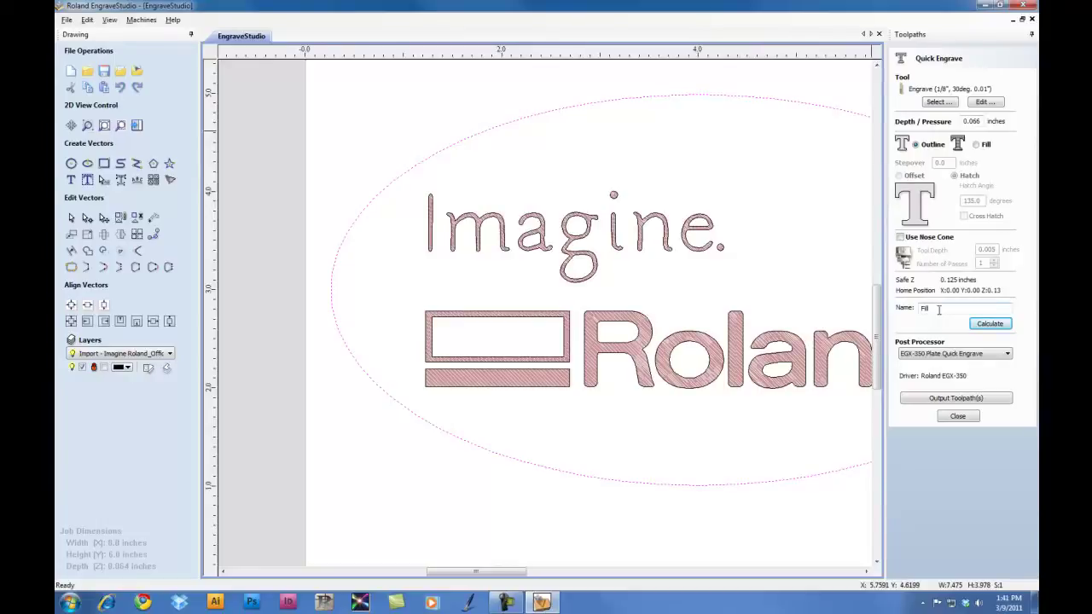
{"action": "left_click_drag", "start_coordinate": [938, 310], "coordinate": [891, 315]}
{"action": "type", "text": "Cutout"}
{"action": "left_click", "coordinate": [991, 325]}
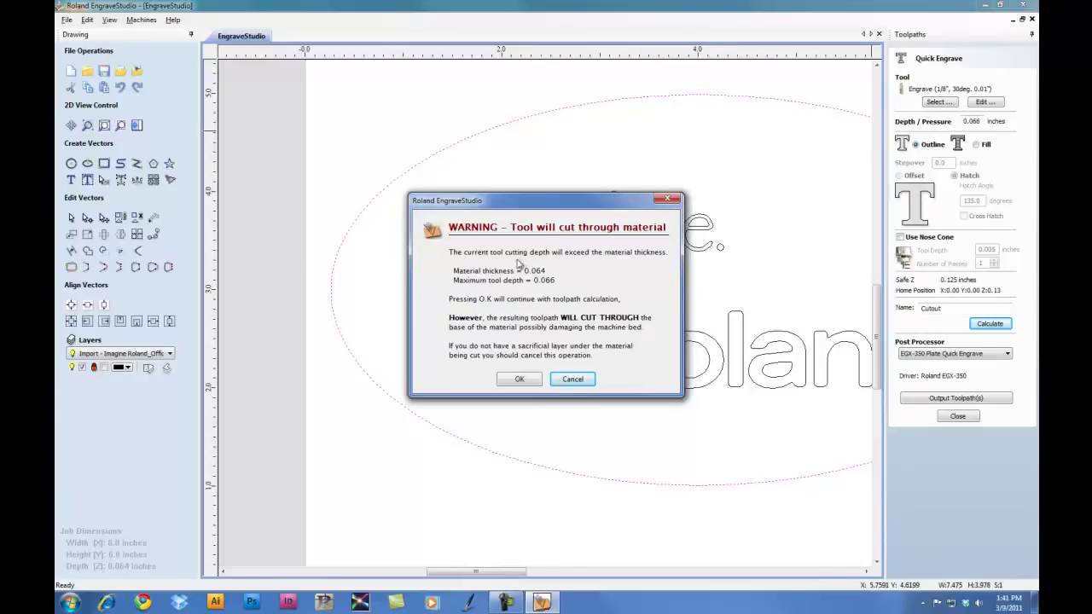
- Accept the cut-through warning and show the Fill toolpath preview alongside Cutout
{"action": "left_click", "coordinate": [519, 381]}
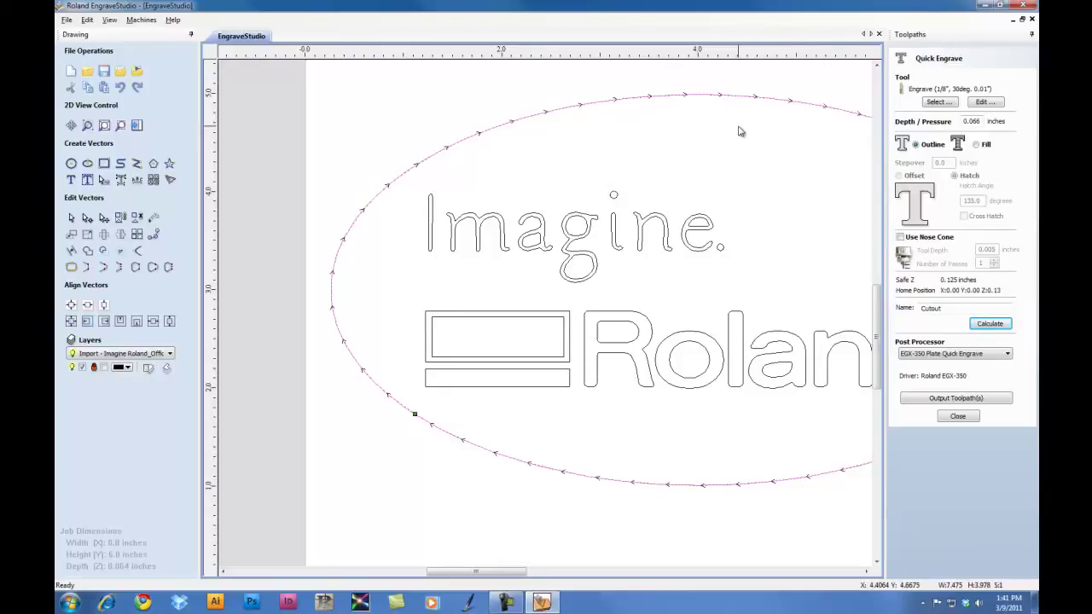
{"action": "left_click", "coordinate": [958, 417]}
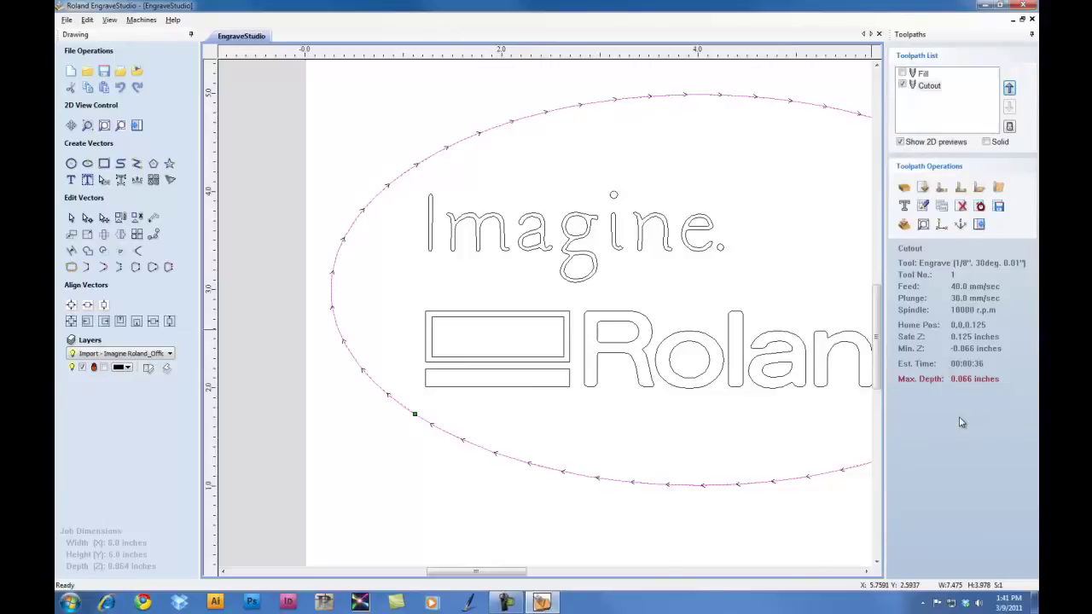
{"action": "left_click", "coordinate": [904, 74]}
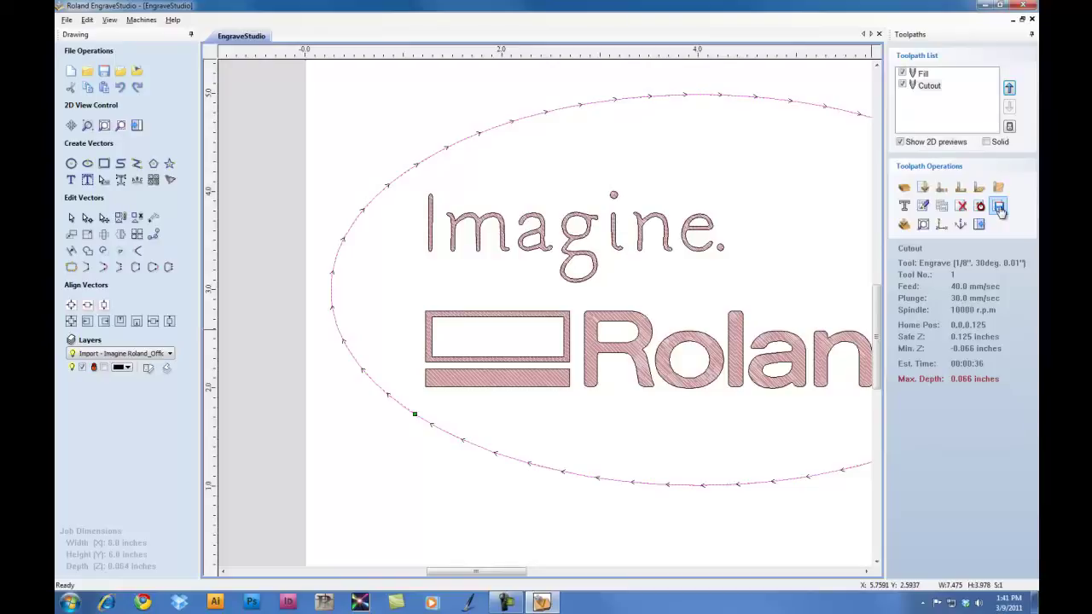
- In Save Toolpaths, output all visible toolpaths, Fill and Cutout, to one file
{"action": "left_click", "coordinate": [999, 208]}
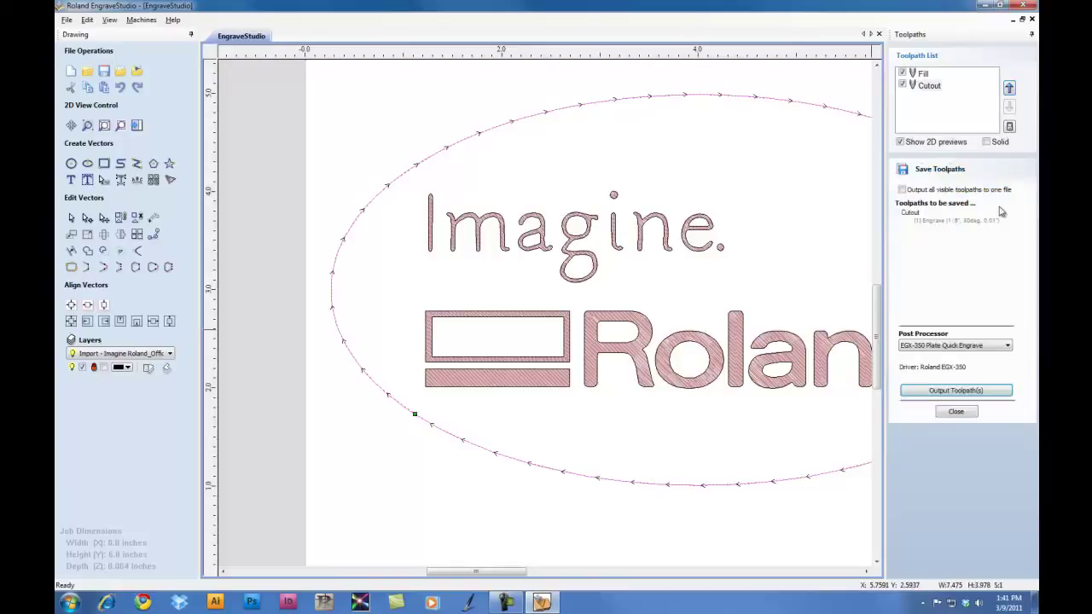
{"action": "left_click", "coordinate": [902, 191]}
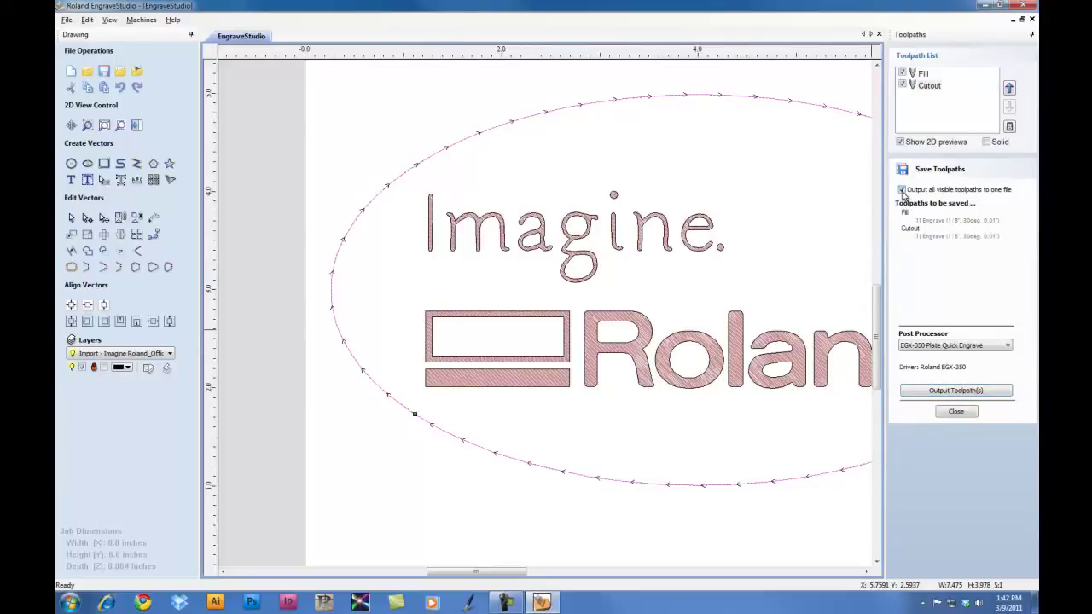